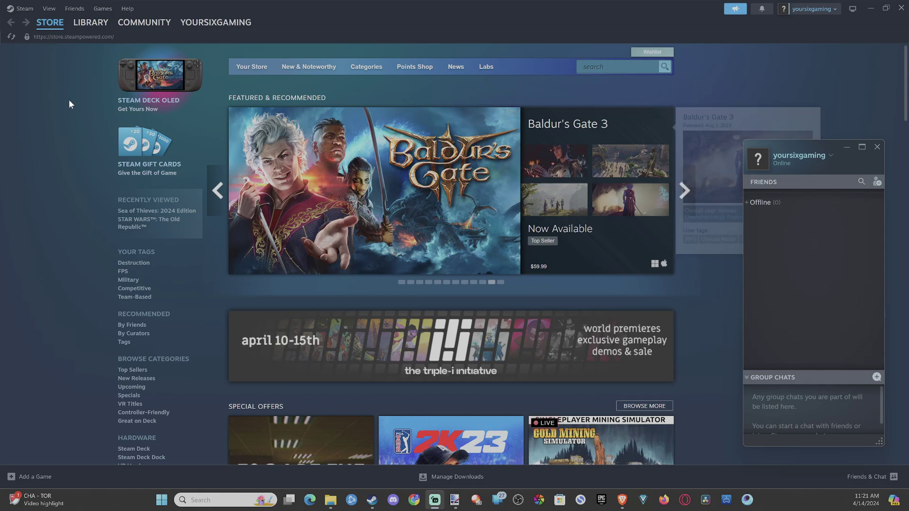
# Choose Change Account from Steam's main menu to bring up the Change account dialog
pyautogui.click(24, 9)
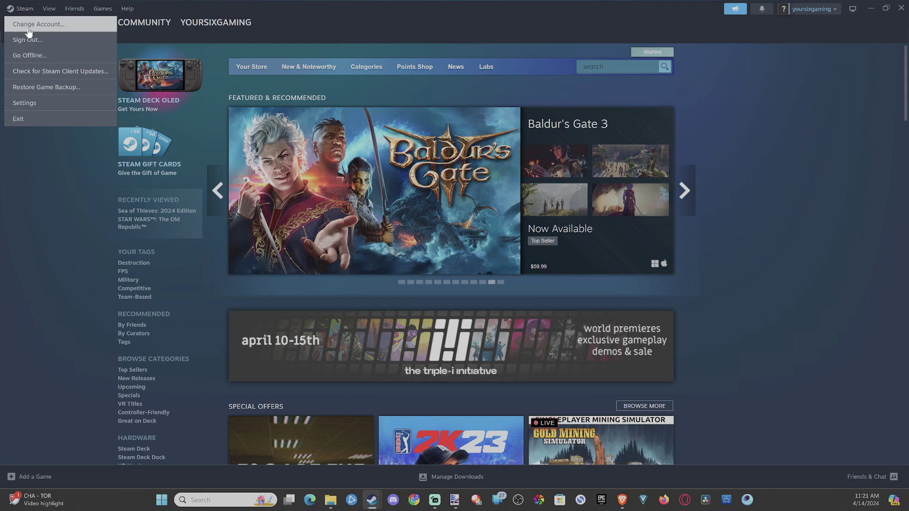
pyautogui.click(29, 24)
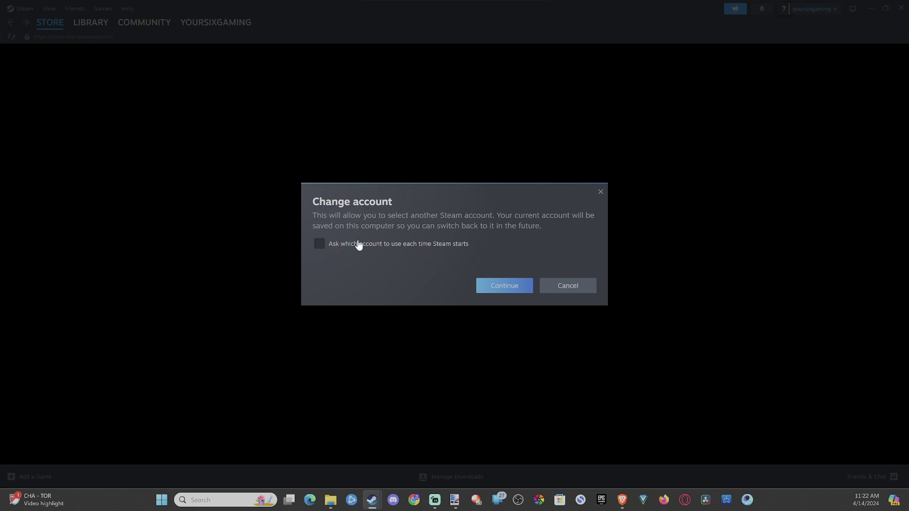
# Confirm the account switch so Steam logs off and shows the Who's playing? picker
pyautogui.click(500, 288)
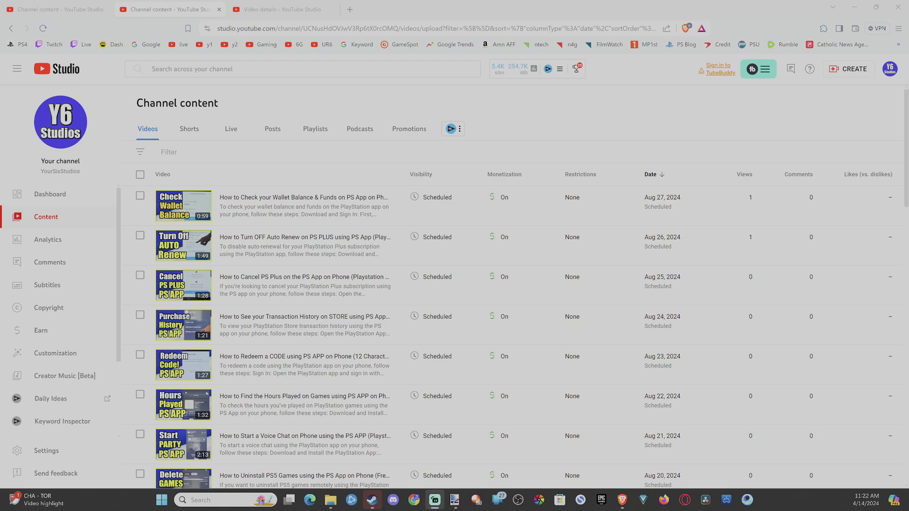
pyautogui.click(372, 500)
# Move the Who's playing? window right and sign in as the yoursixgaming account
pyautogui.moveTo(357, 161); pyautogui.dragTo(444, 161)
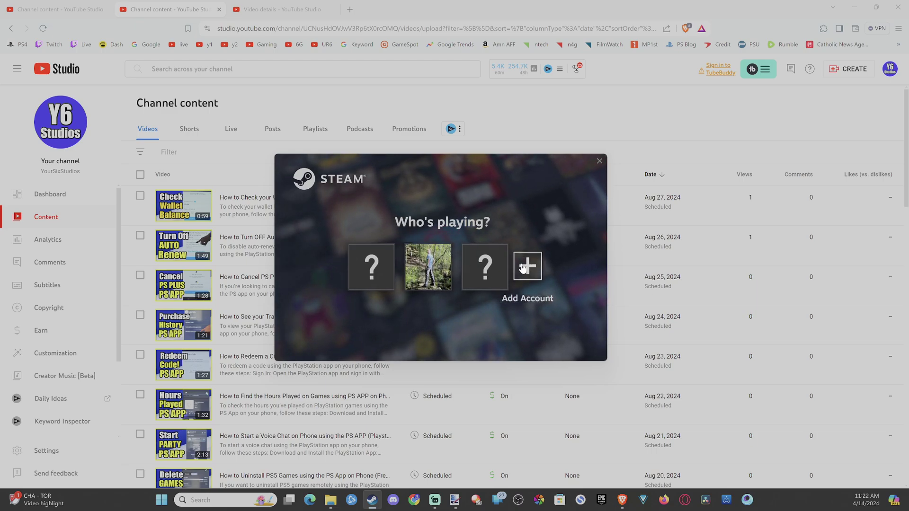
pyautogui.click(370, 262)
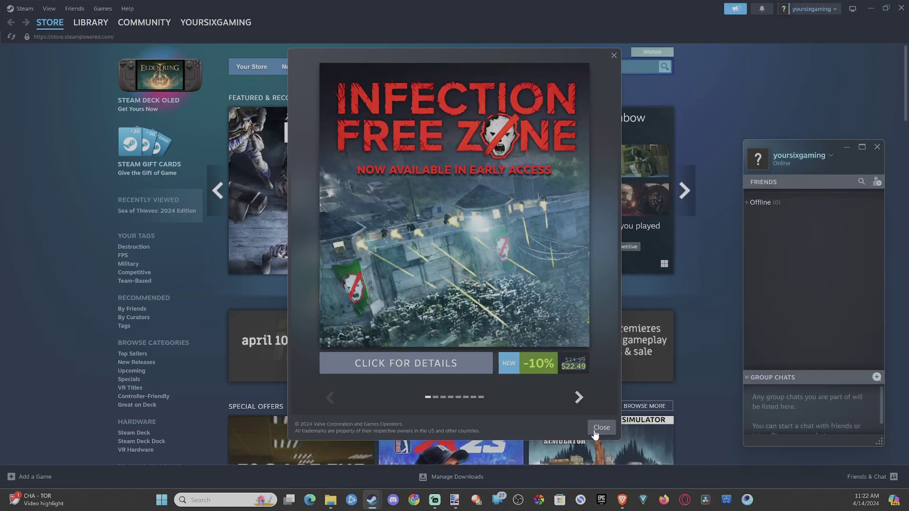
# Close the Infection Free Zone promotional pop-up over the Steam store
pyautogui.click(602, 428)
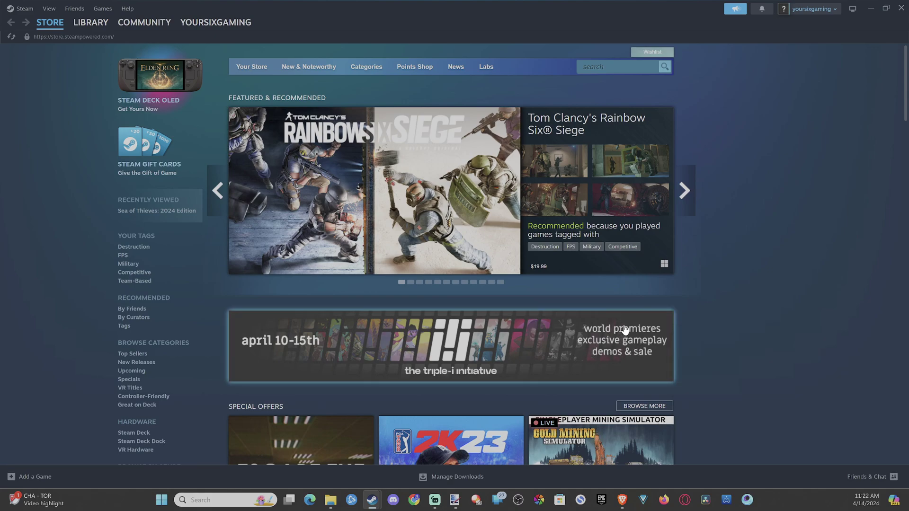